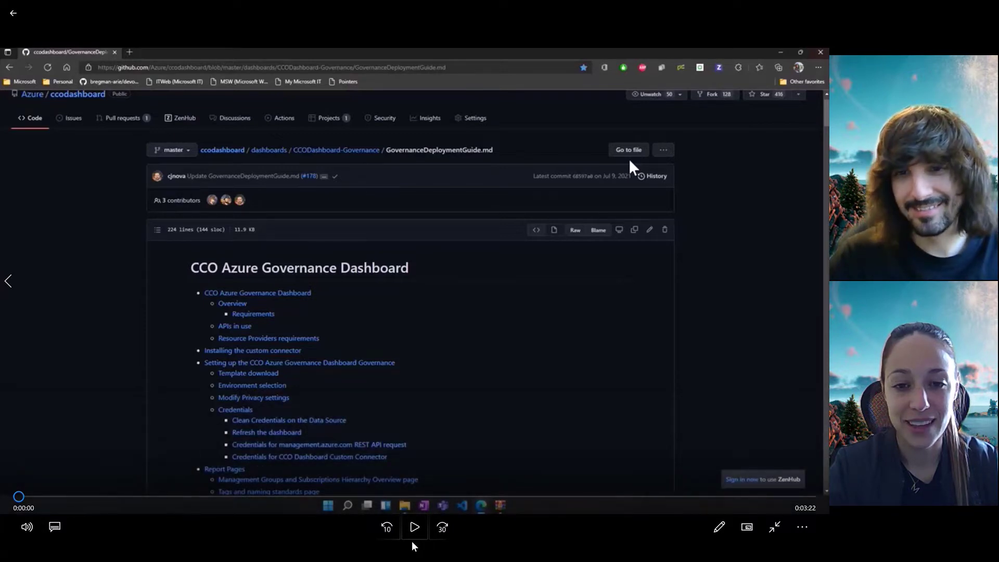
# - Open the CCO governance dashboard v2.5 template with AzureKind left at Global
pyautogui.click(414, 527)
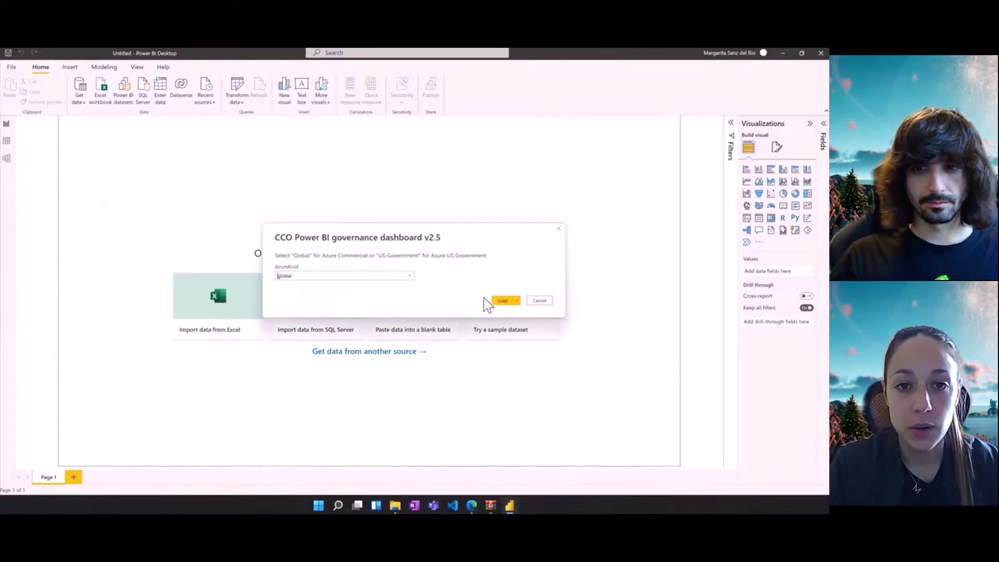
# - Load the Global template and connect management.azure.com using an organizational account sign-in
pyautogui.click(501, 300)
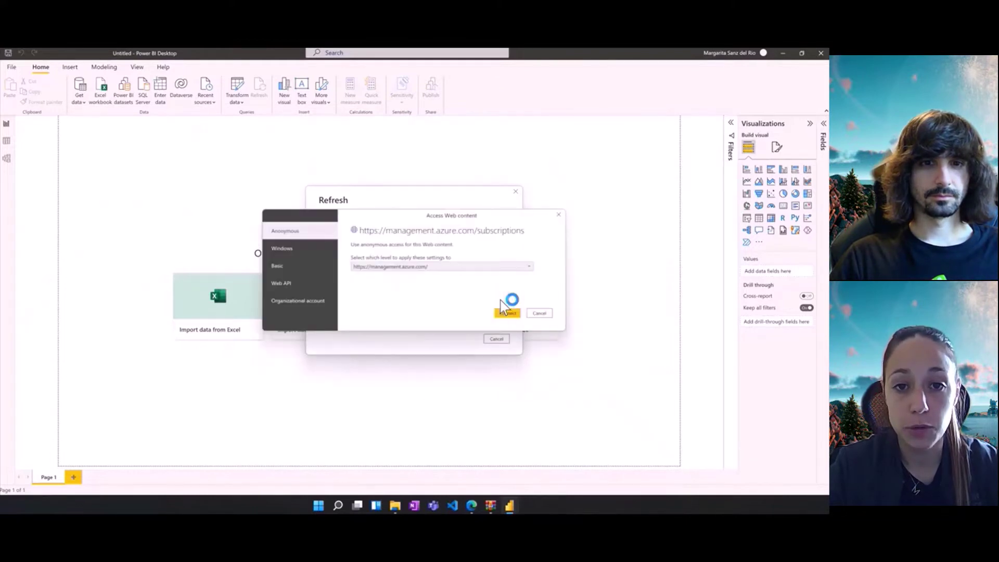
pyautogui.click(307, 301)
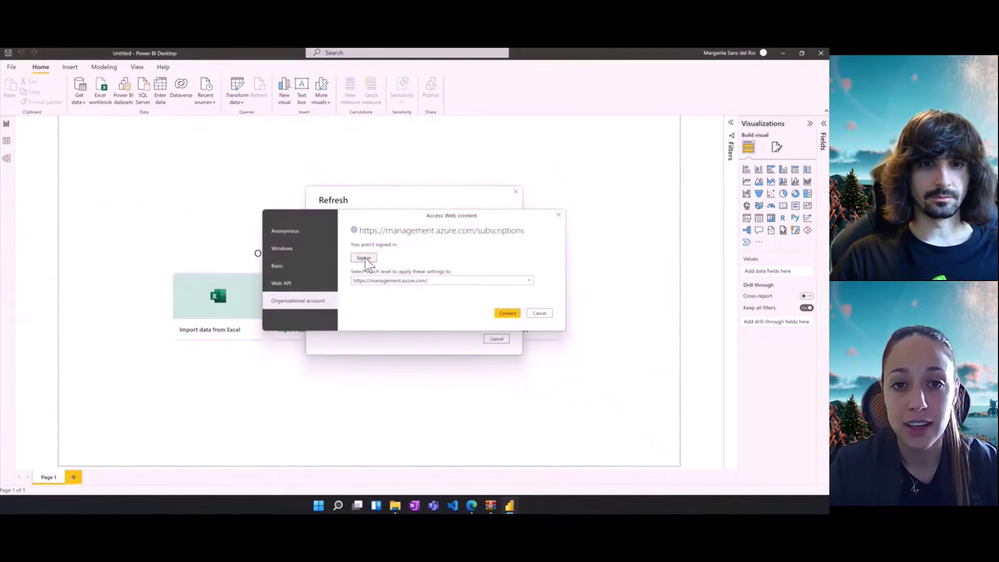
pyautogui.click(364, 258)
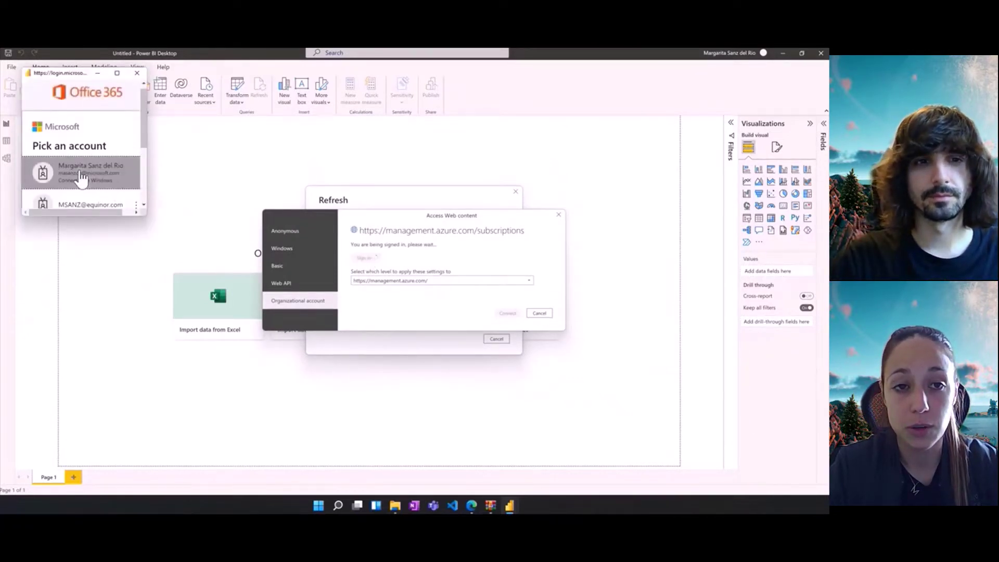
pyautogui.click(81, 177)
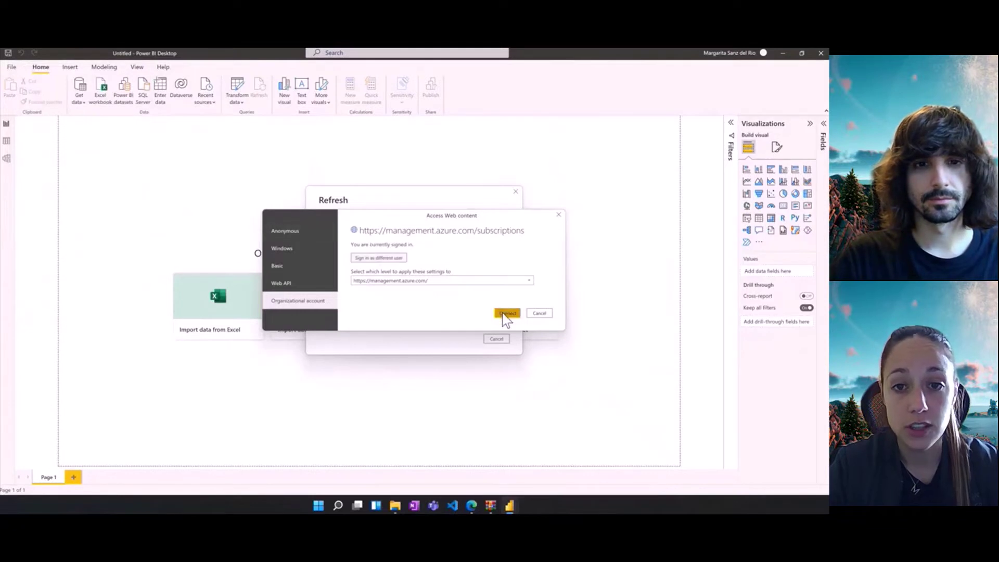
pyautogui.click(506, 314)
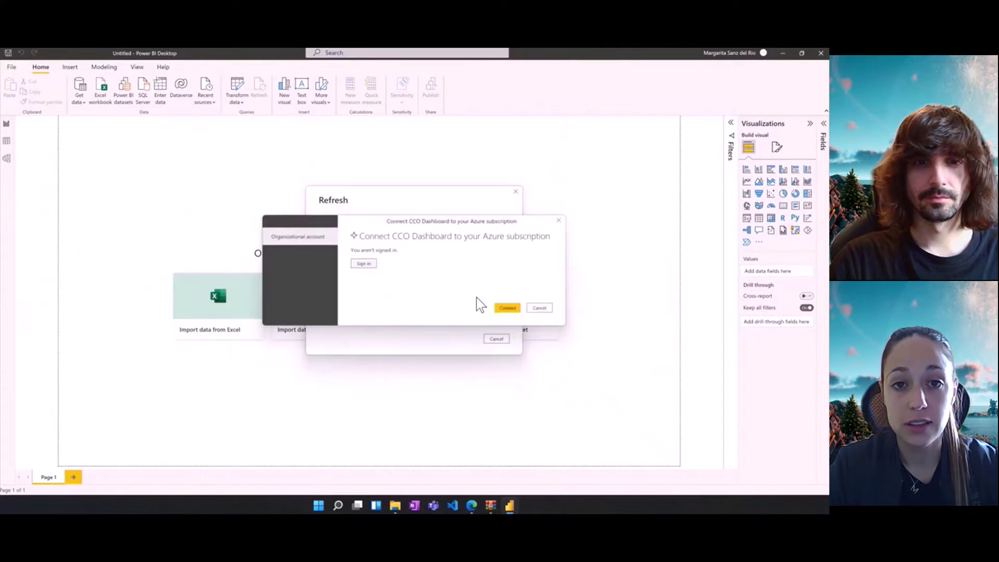
# - Sign in with the work e-mail and Windows Hello PIN certificate, then connect the subscription
pyautogui.click(363, 263)
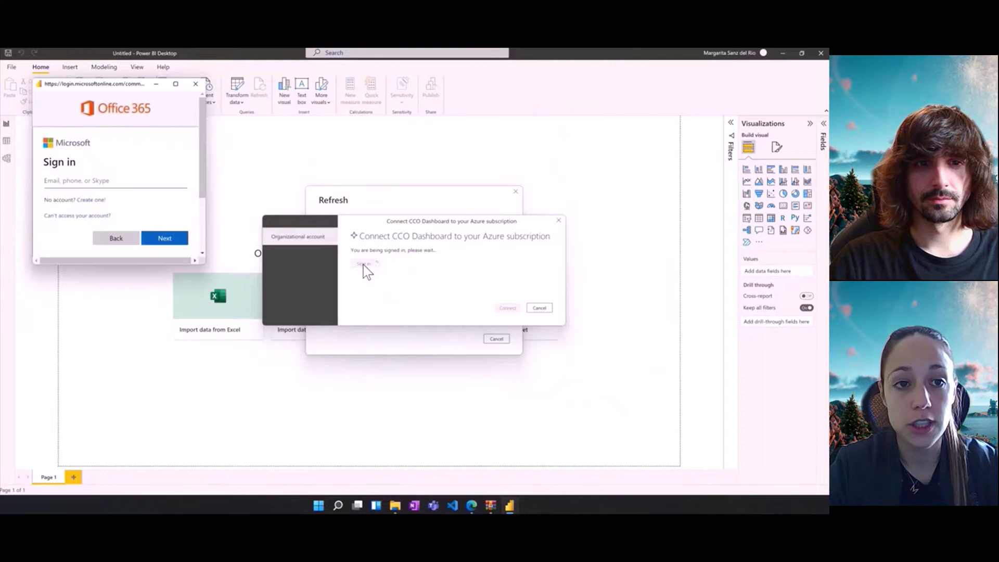
pyautogui.click(59, 176)
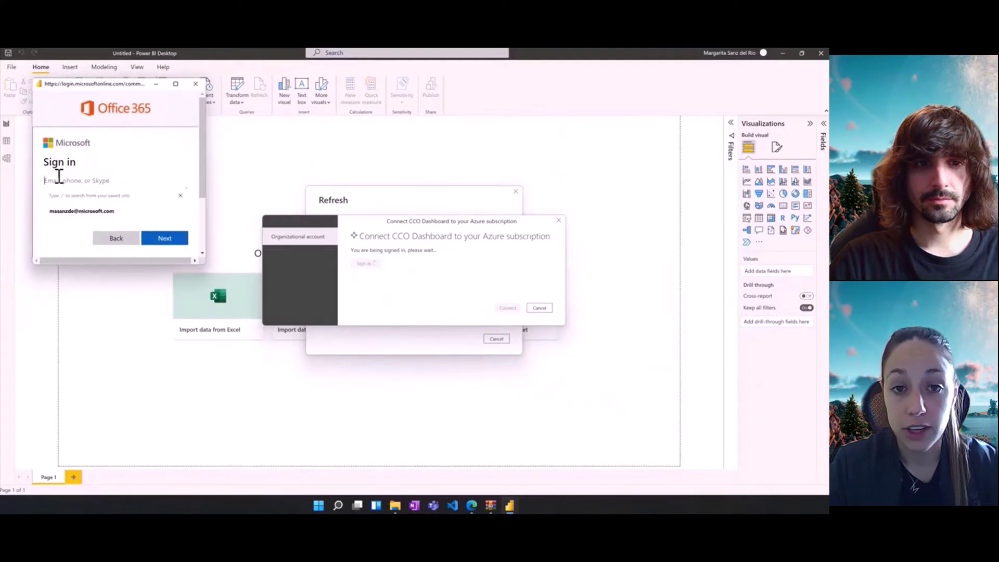
pyautogui.click(83, 211)
pyautogui.click(162, 238)
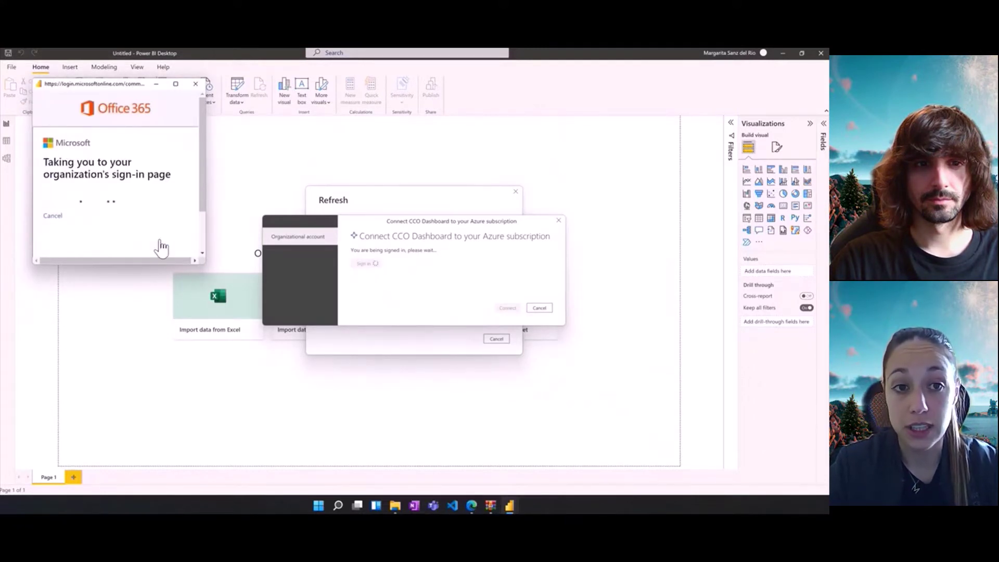
pyautogui.click(136, 201)
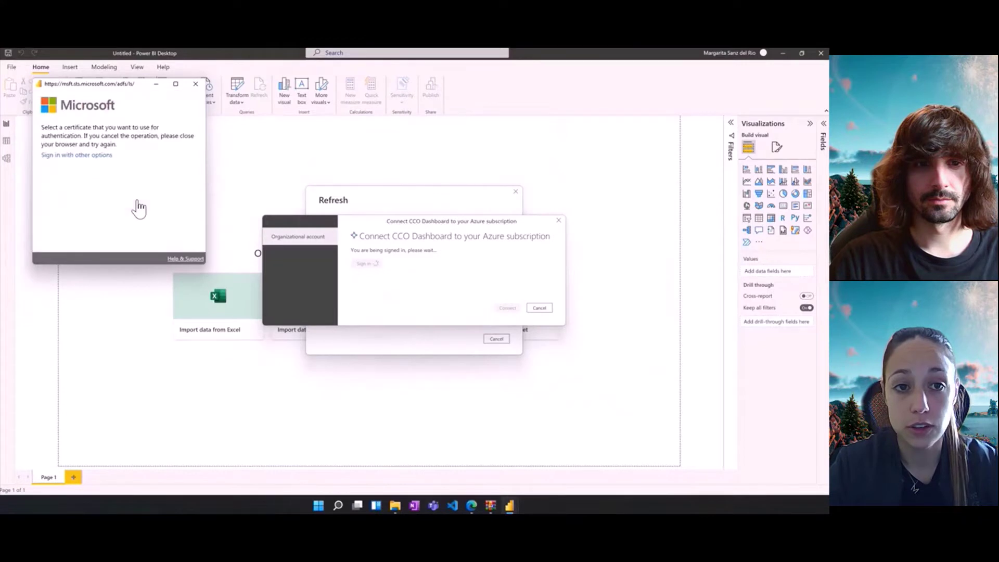
pyautogui.click(142, 175)
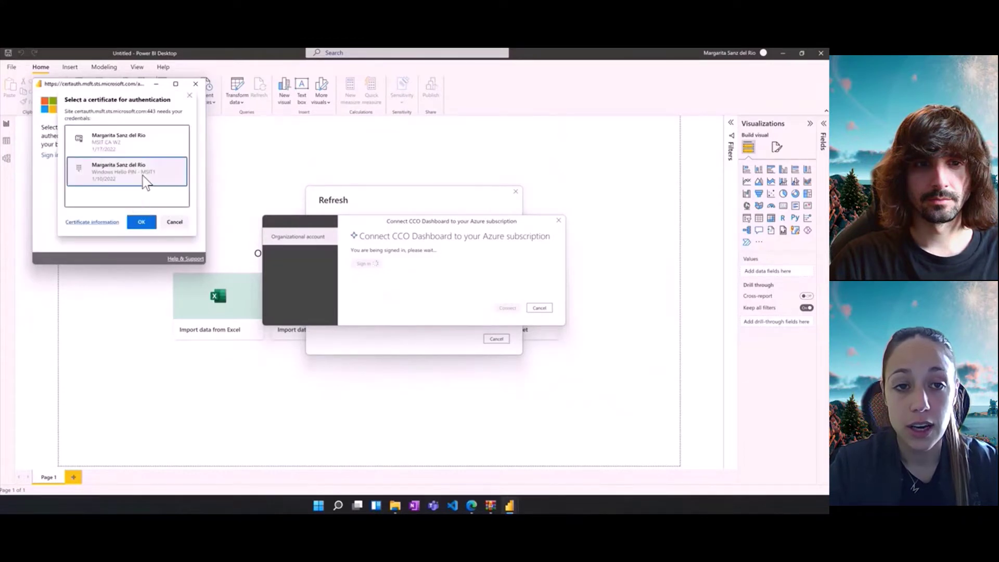
pyautogui.click(139, 222)
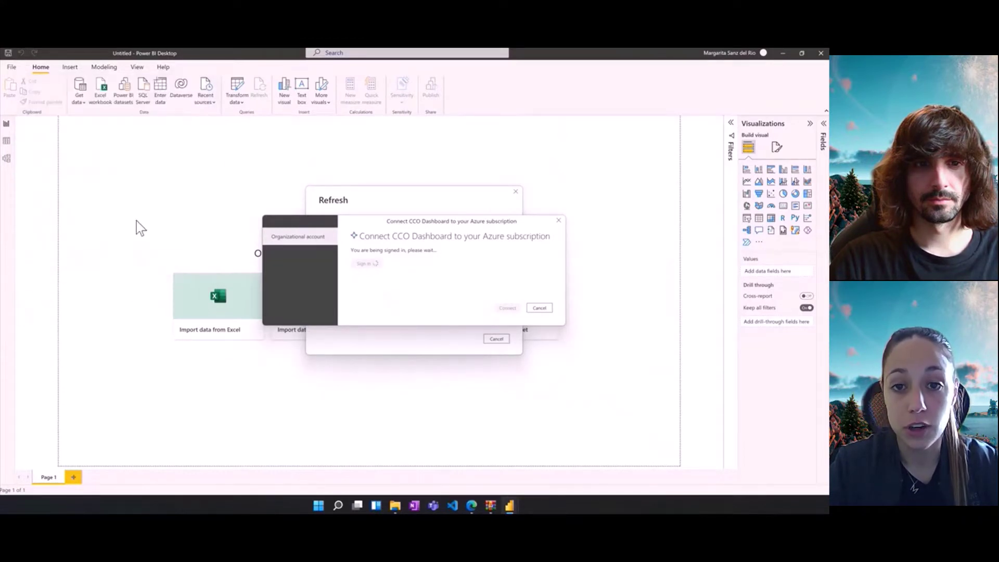
pyautogui.click(504, 309)
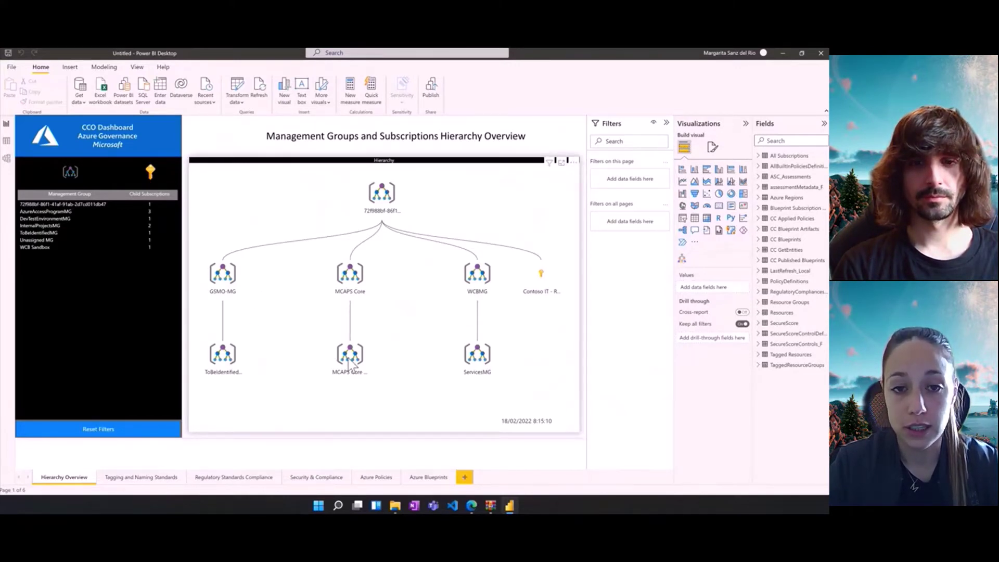
# - Expand ServicesMG and Self-LearningMG in the hierarchy, then go to Tagging and Naming Standards
pyautogui.click(314, 329)
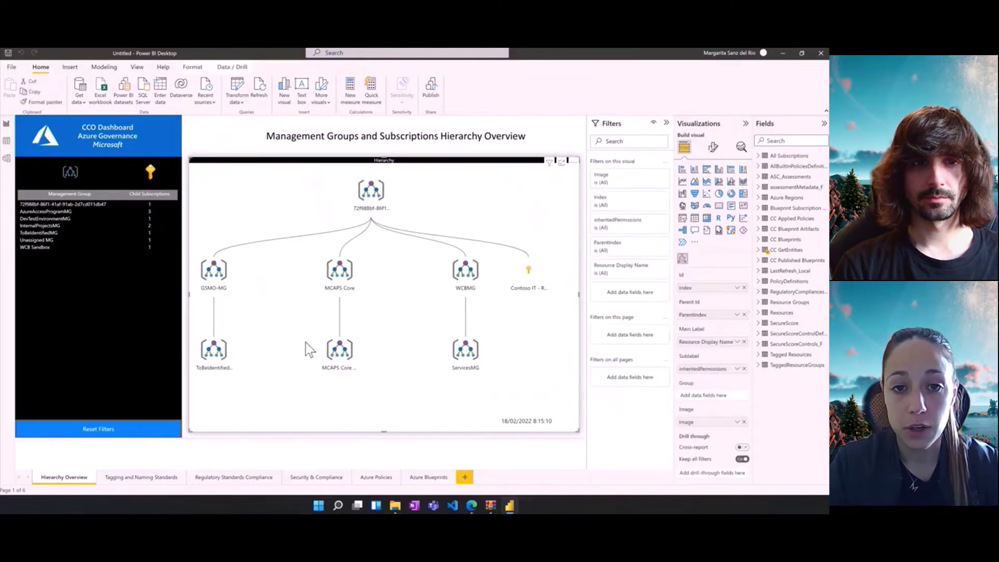
pyautogui.click(463, 368)
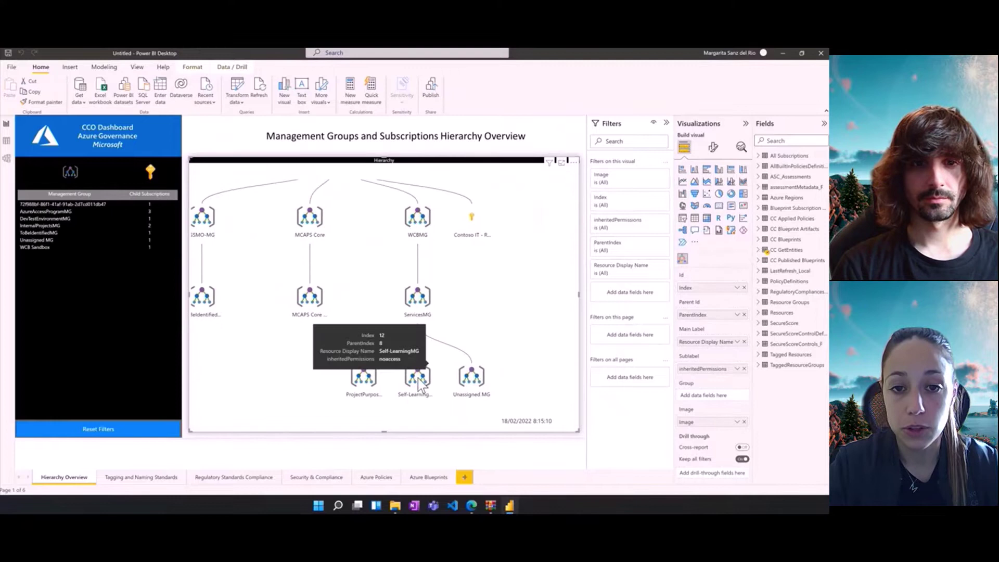
pyautogui.click(420, 385)
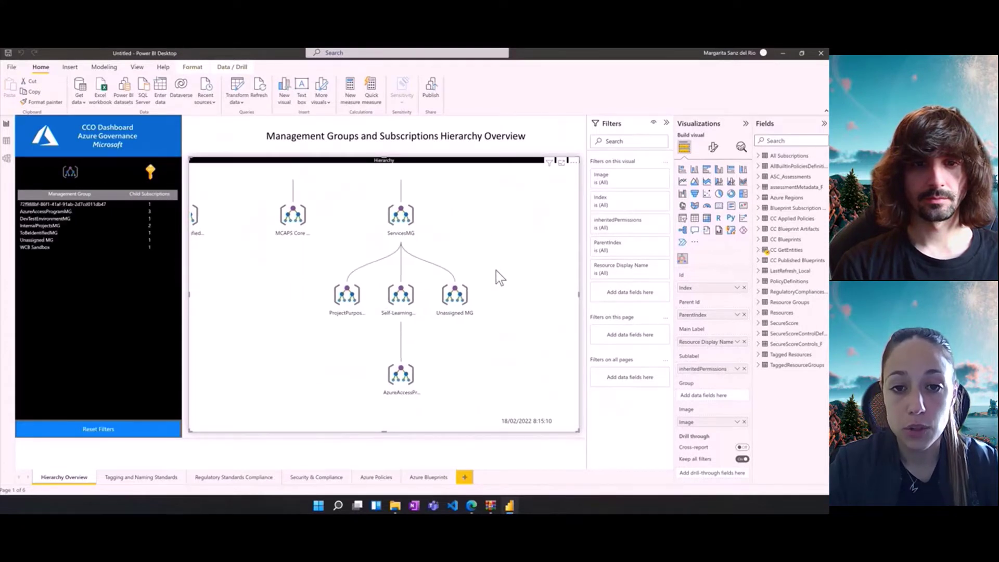
pyautogui.click(409, 388)
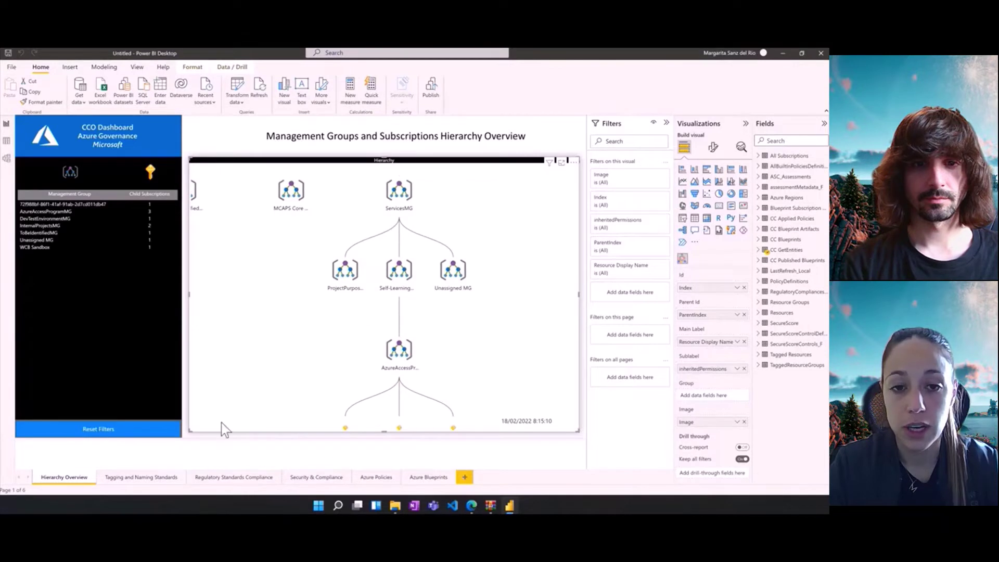
pyautogui.click(135, 479)
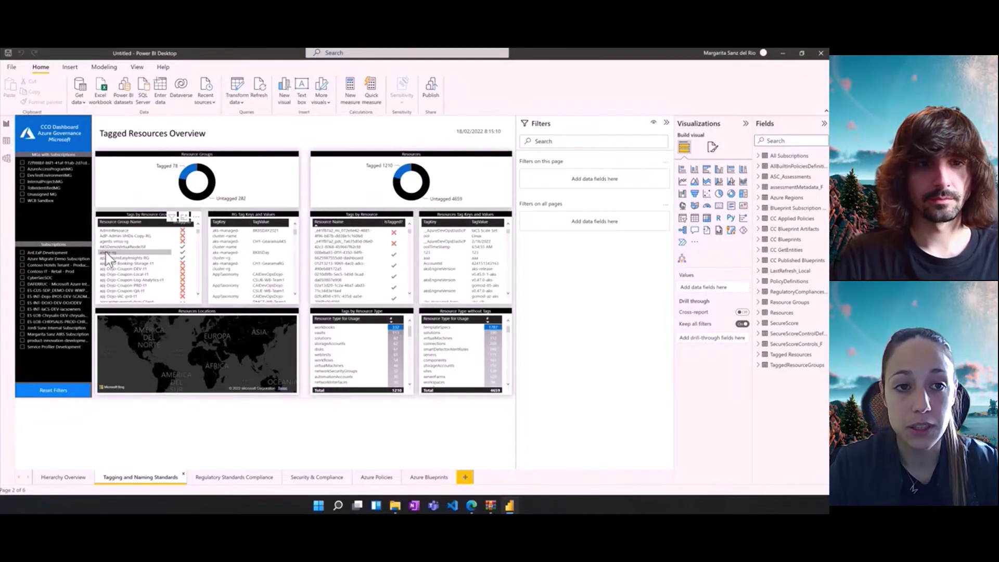
# - Filter the tagging overview to one subscription, then clear the filter to restore totals
pyautogui.click(24, 169)
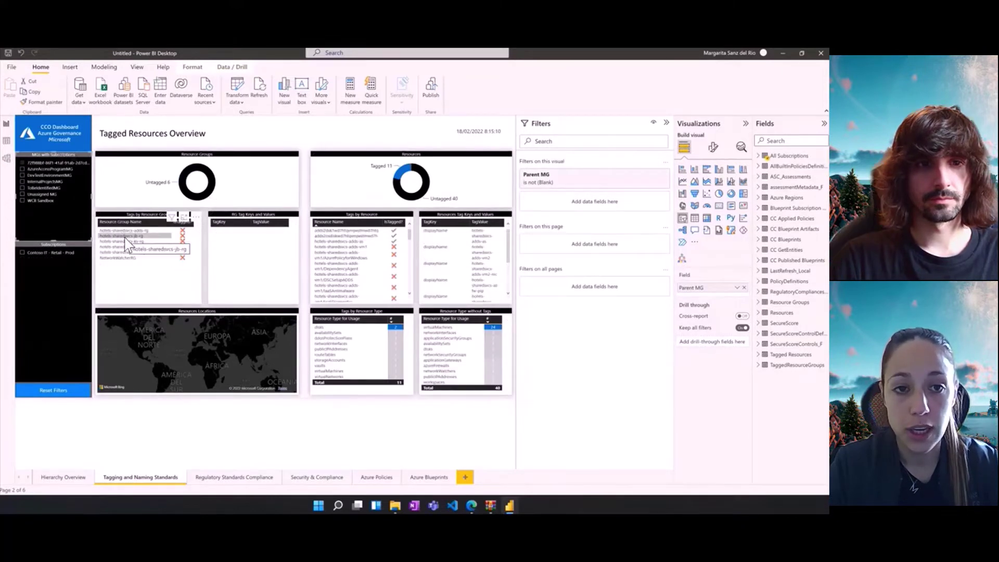
pyautogui.click(23, 253)
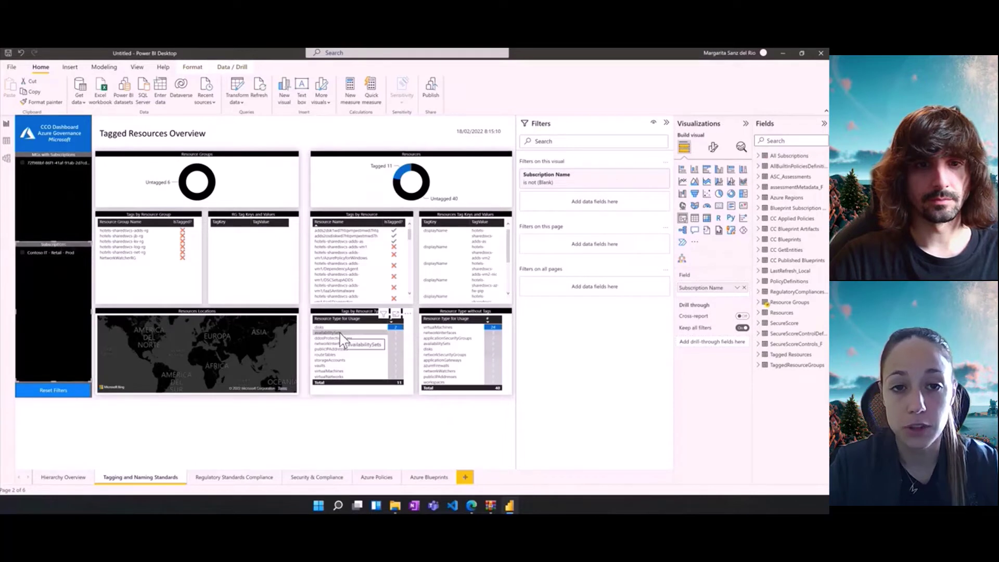
pyautogui.click(24, 163)
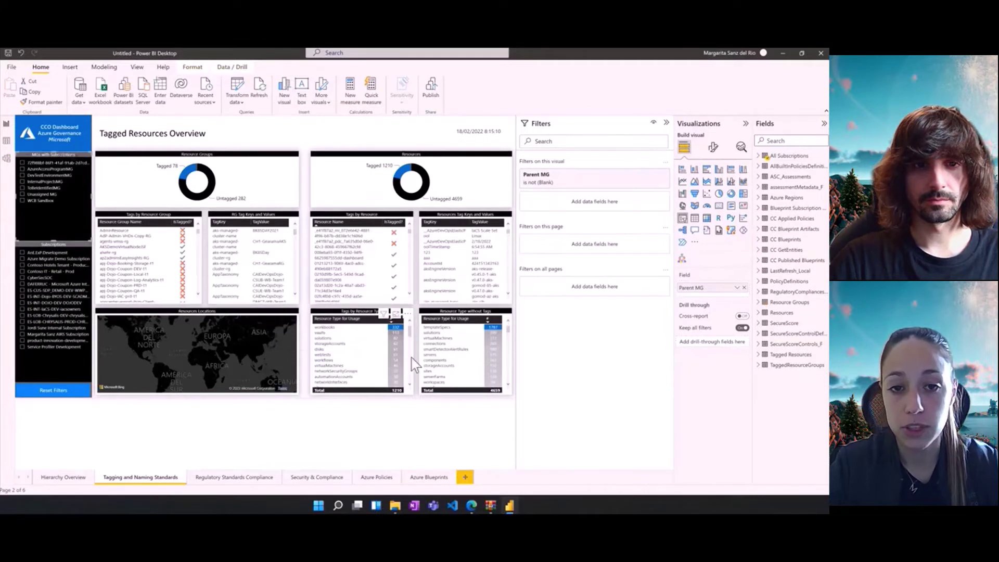
# - Browse the Regulatory Standards Compliance policies table, then switch to Security & Compliance
pyautogui.click(234, 477)
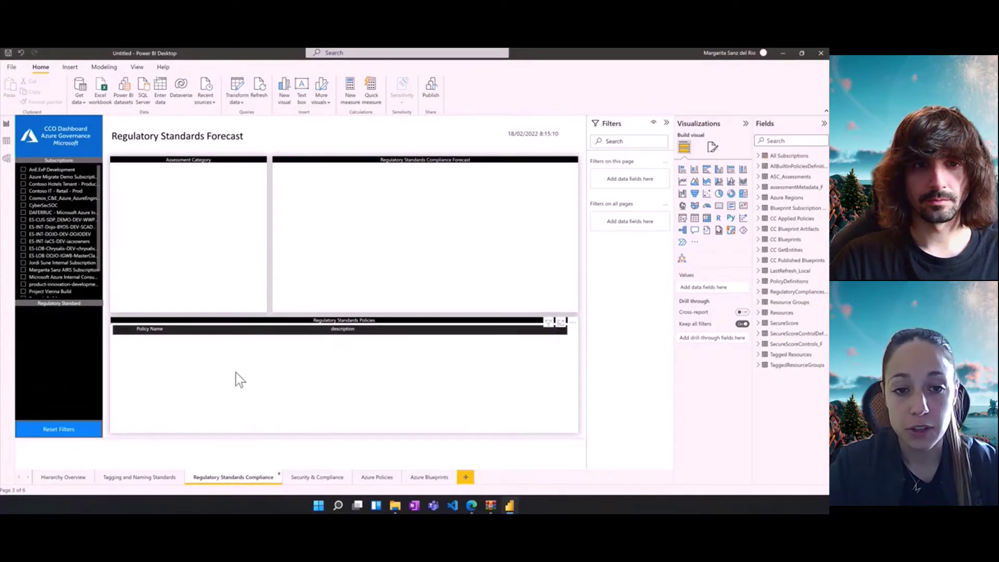
pyautogui.click(23, 218)
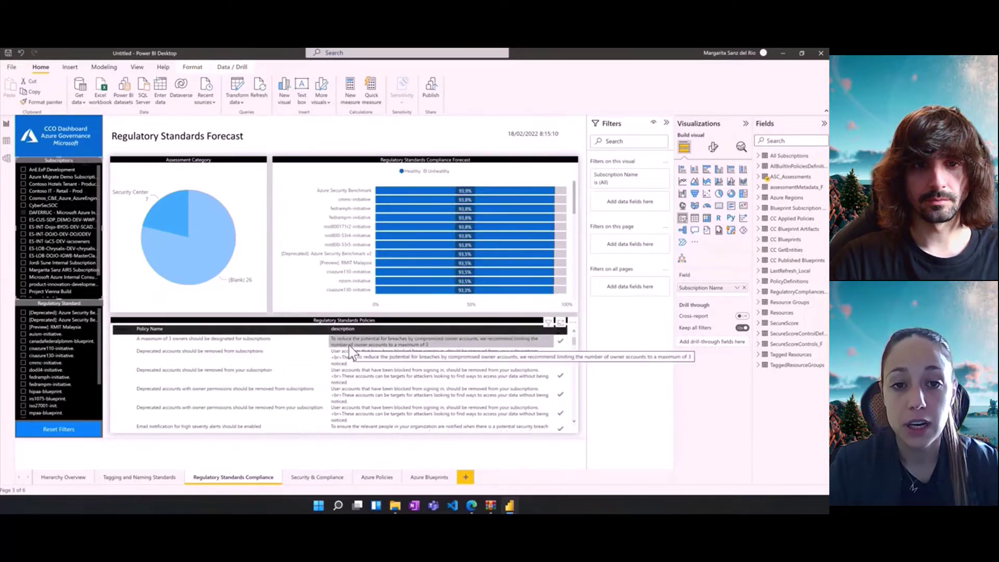
pyautogui.scroll(-3, 385, 386)
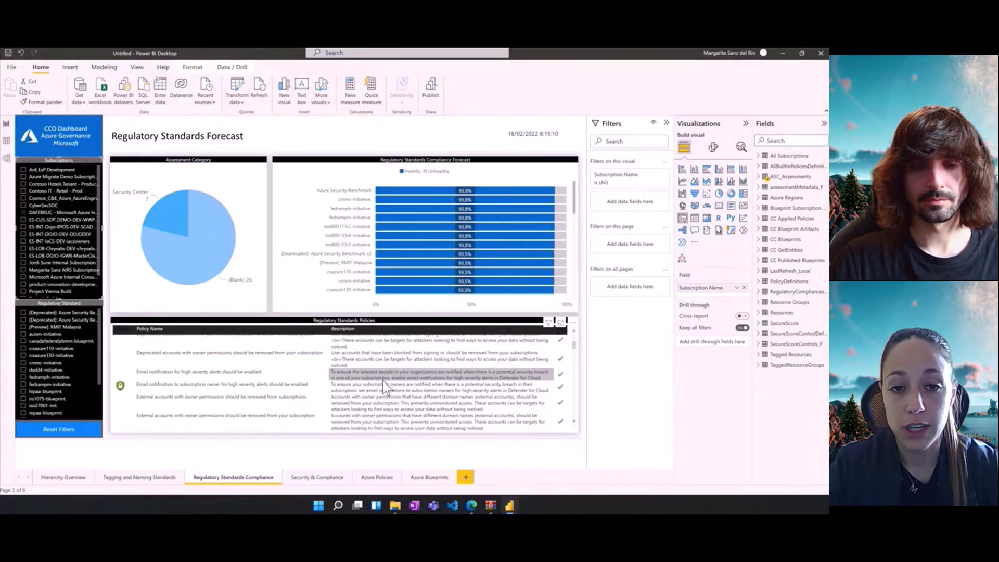
pyautogui.scroll(-5, 385, 386)
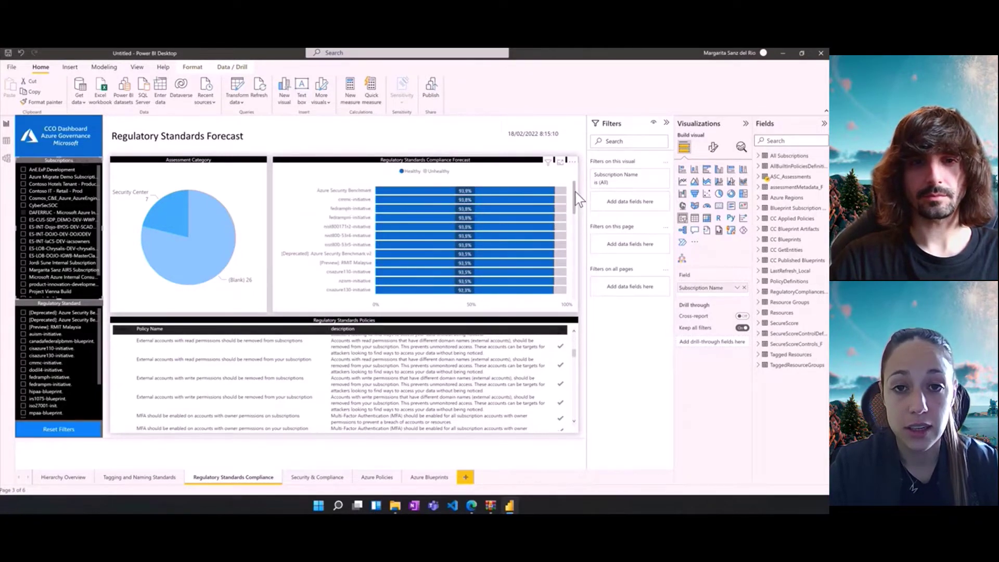
pyautogui.click(307, 477)
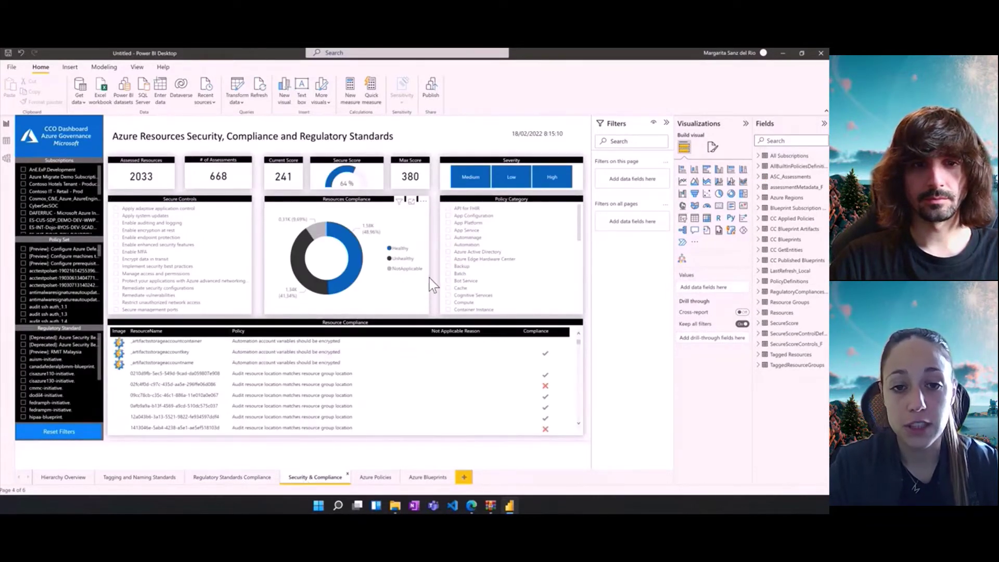
# - Filter assessments by a severity level and the Key Vault category, then open Azure Policies
pyautogui.click(460, 179)
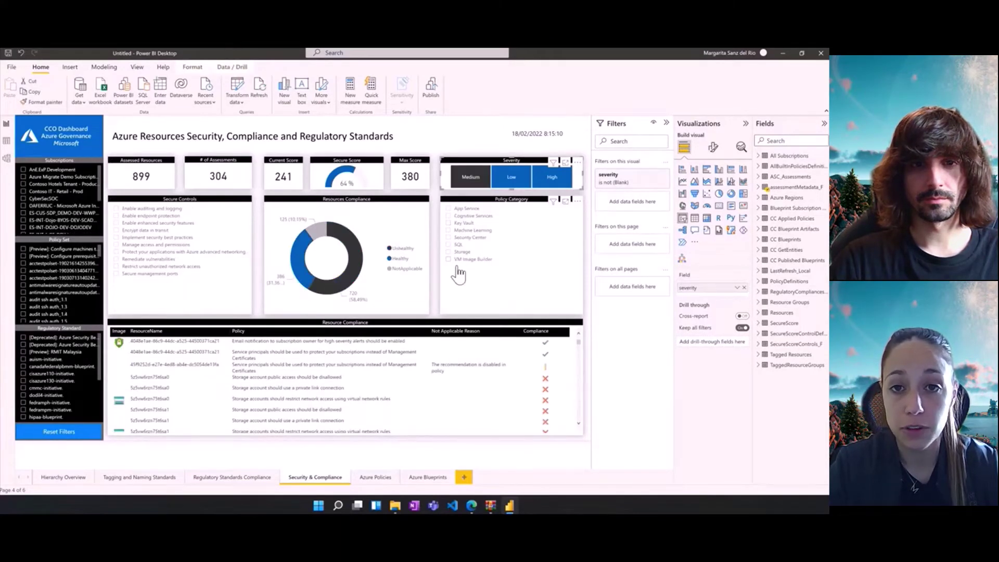
pyautogui.click(449, 223)
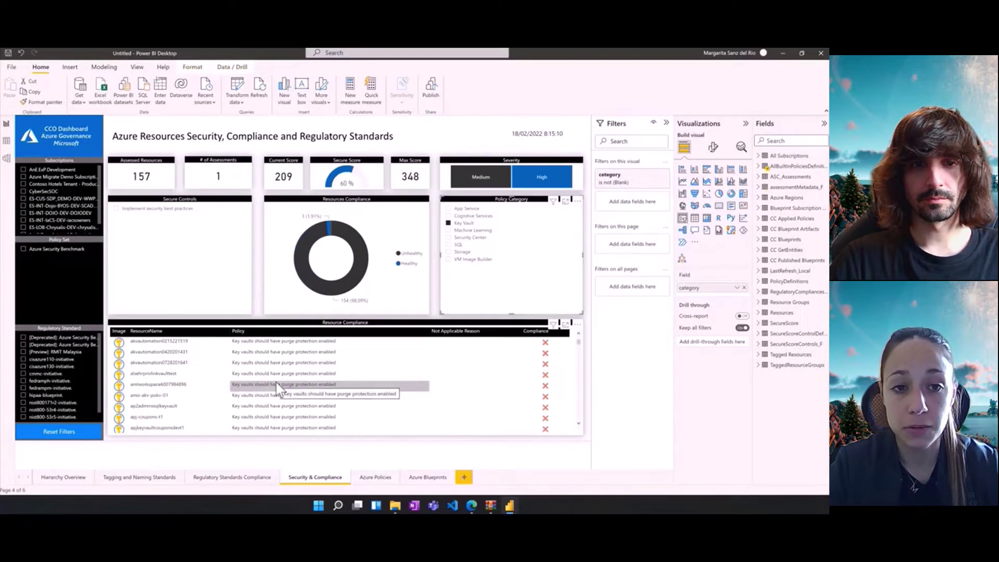
pyautogui.scroll(-1, 280, 388)
pyautogui.scroll(1, 280, 388)
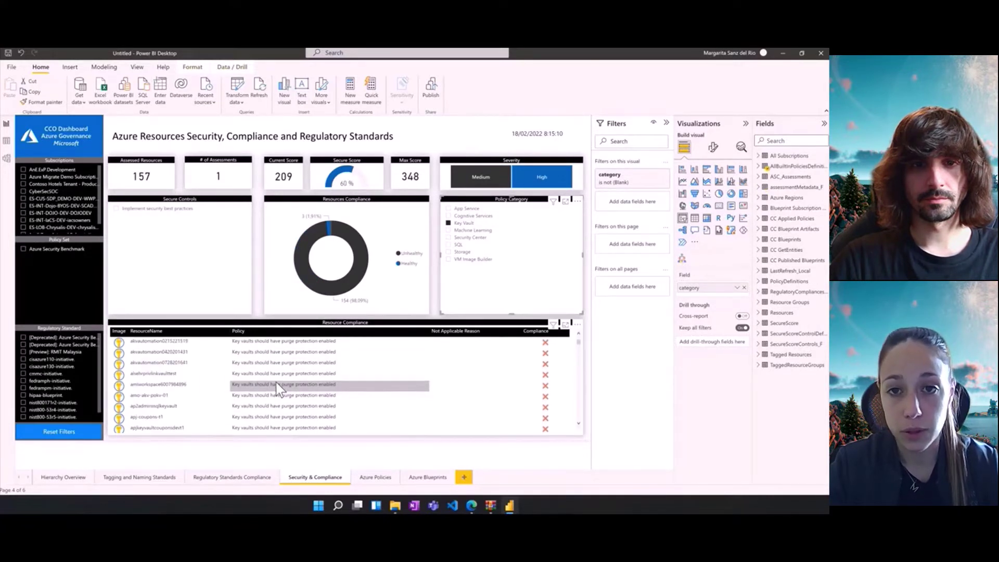
pyautogui.click(367, 479)
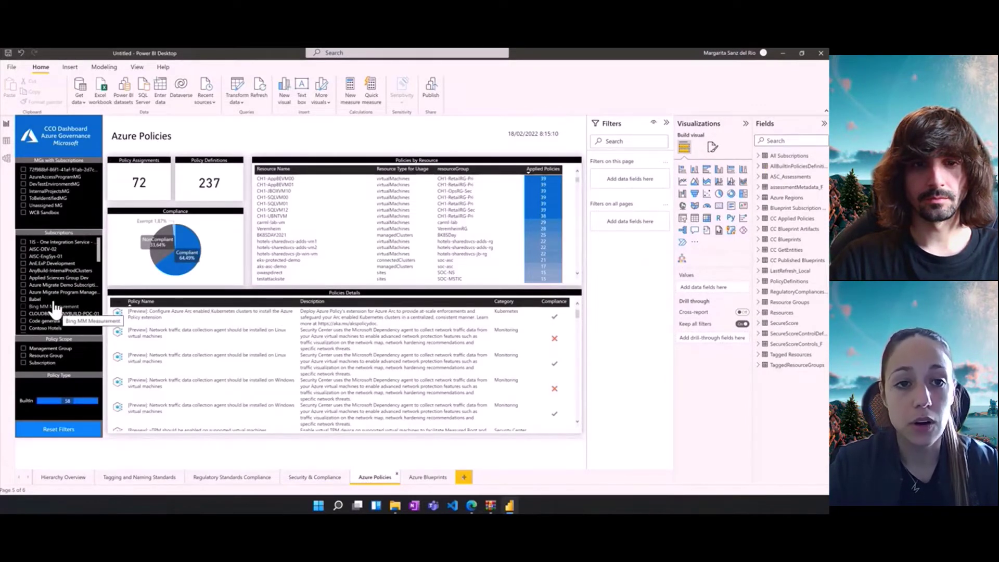
# - Toggle the Resource Group policy scope filter off again, then cross-filter to Compliant policies
pyautogui.scroll(-3, 45, 283)
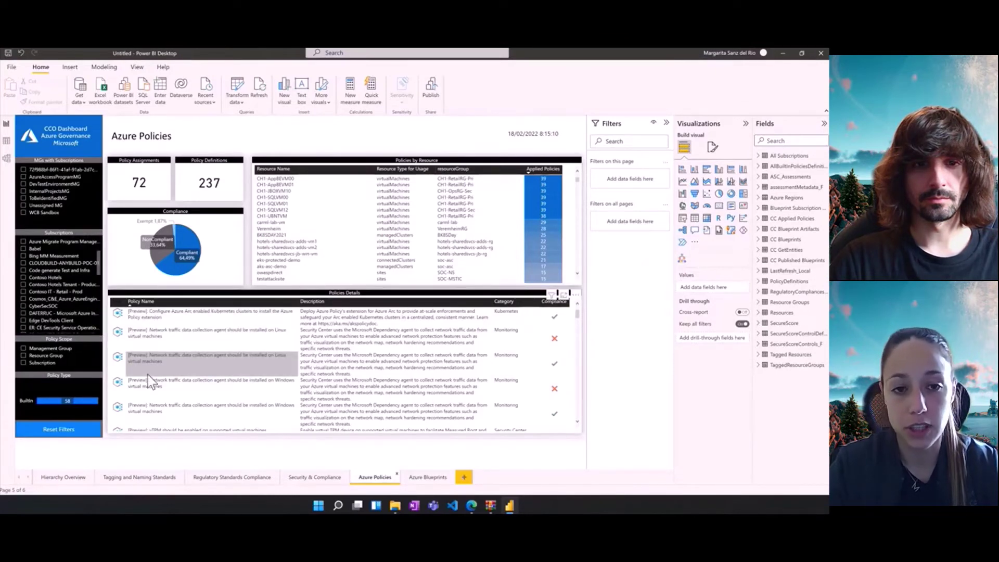
pyautogui.click(57, 356)
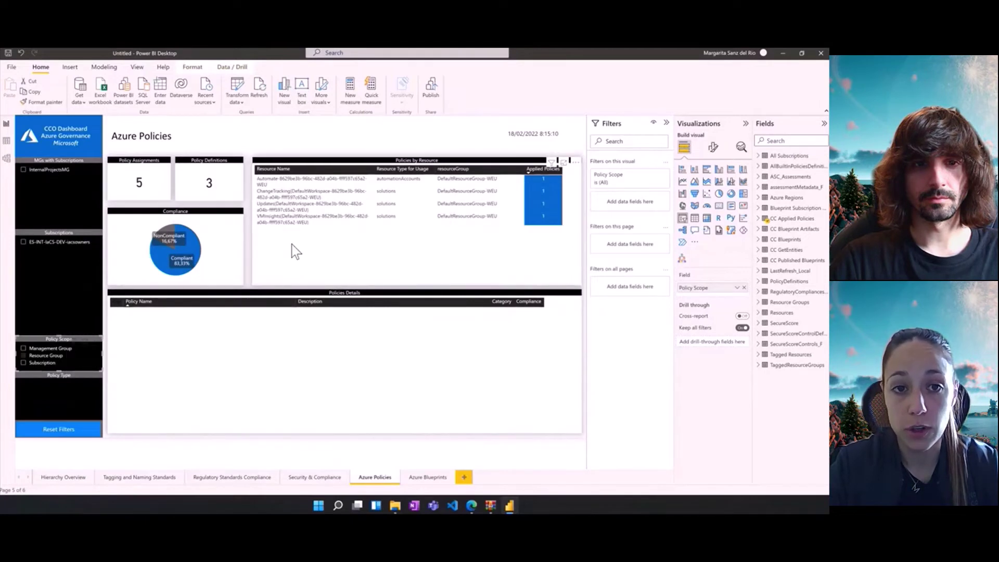
pyautogui.click(23, 364)
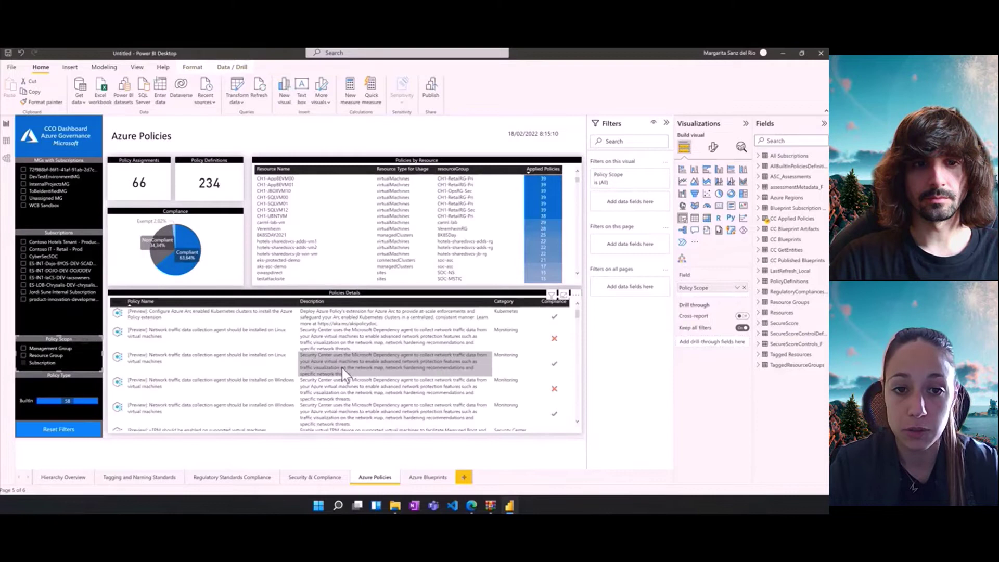
pyautogui.click(180, 276)
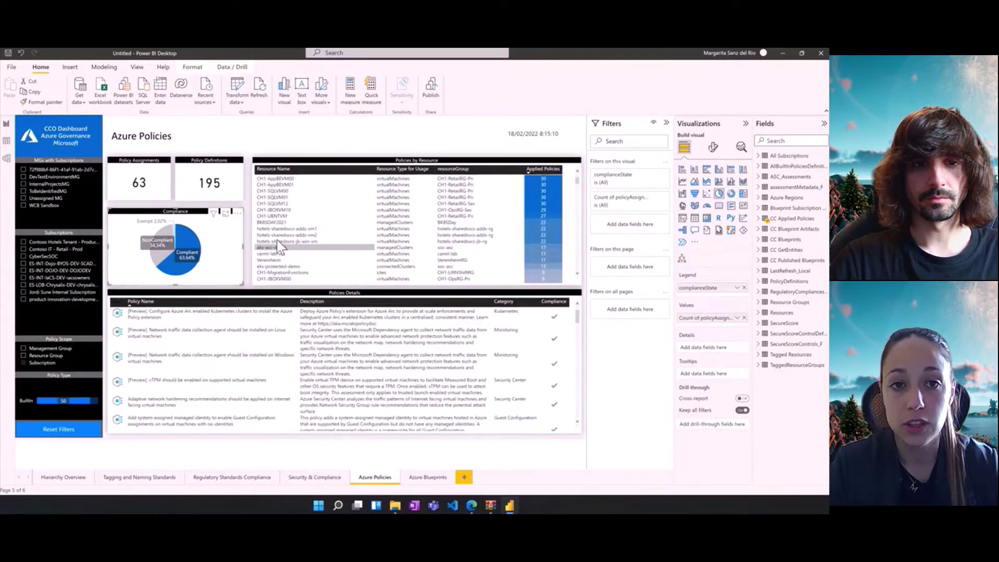
# - Switch to the Azure Blueprints report page
pyautogui.click(431, 477)
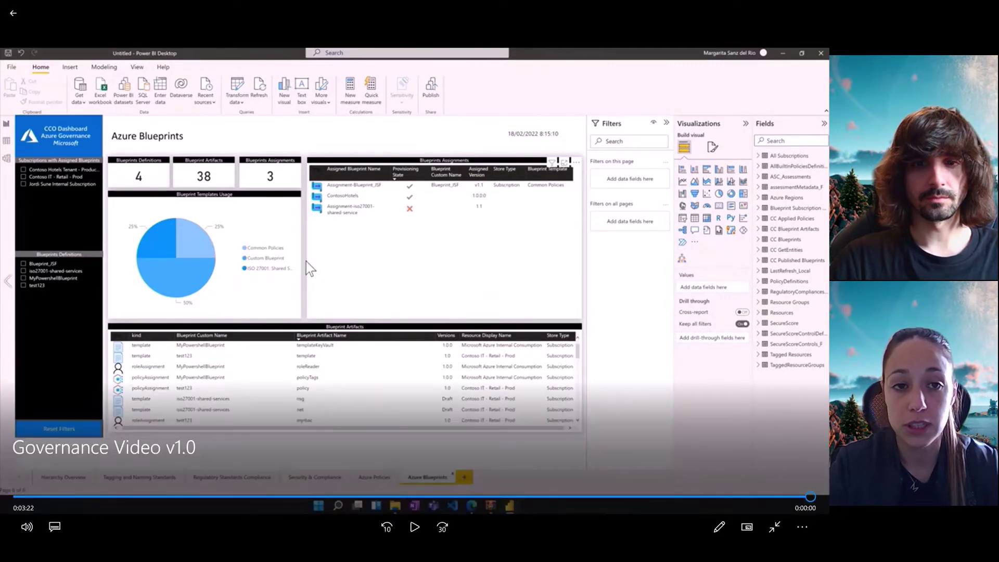
pyautogui.press('Escape')
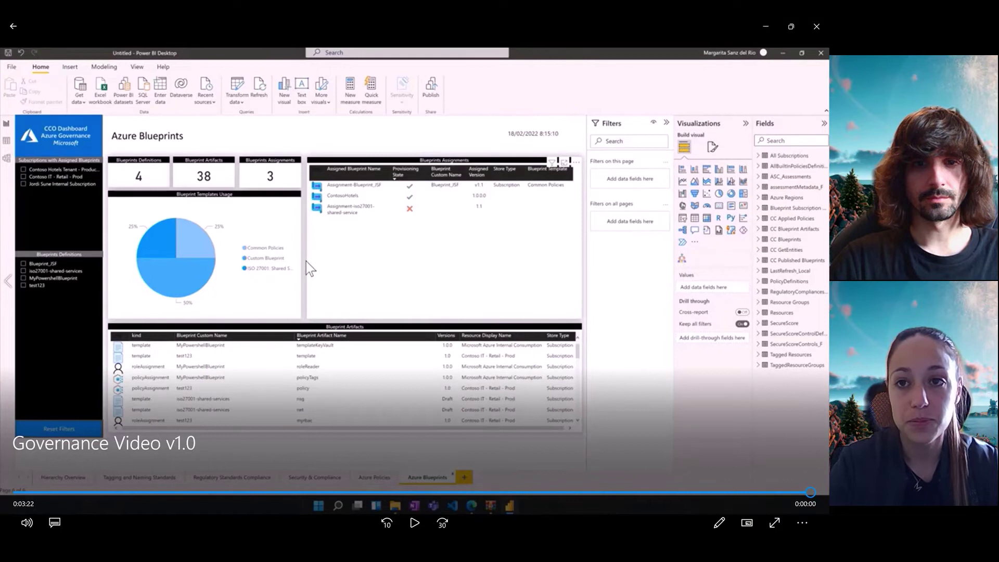